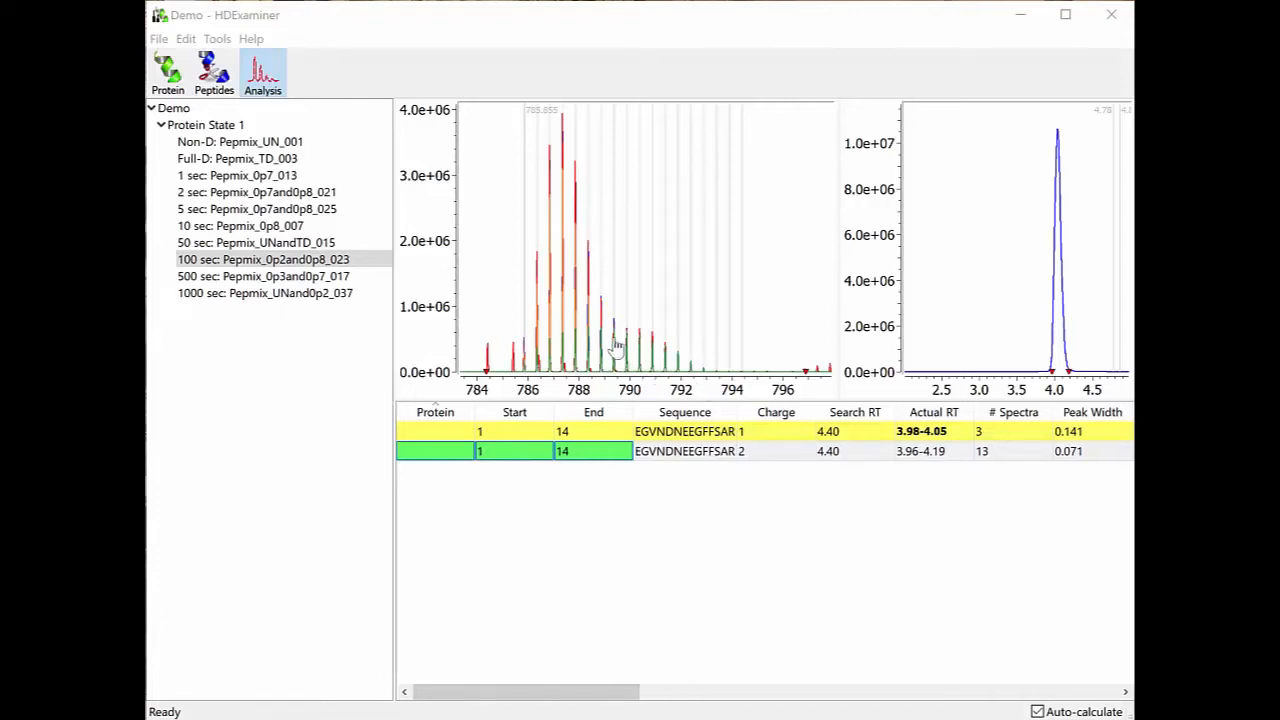
Step: Inspect the overlapping isotope peaks around m/z 788 in the 100 sec Pepmix_0p2and0p8_023 spectrum, close up and at full range
left_click_drag(584, 288, 606, 295)
left_click_drag(500, 237, 548, 230)
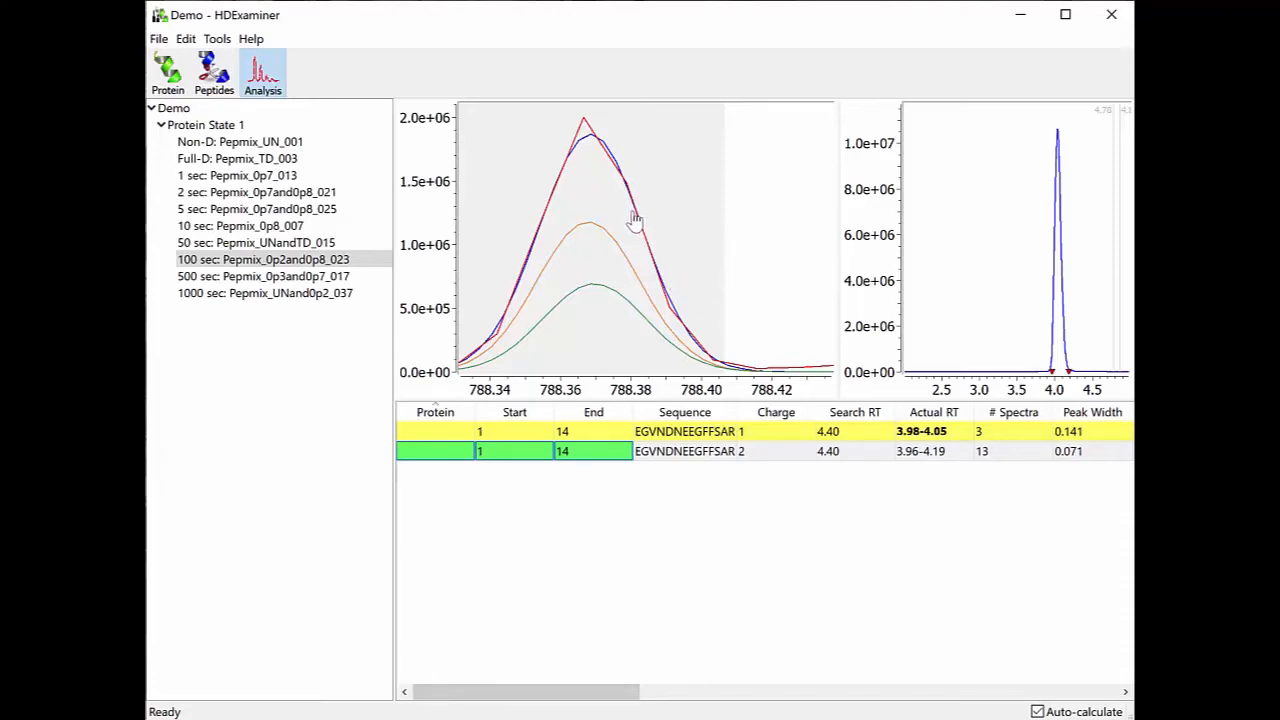
right_click(699, 287)
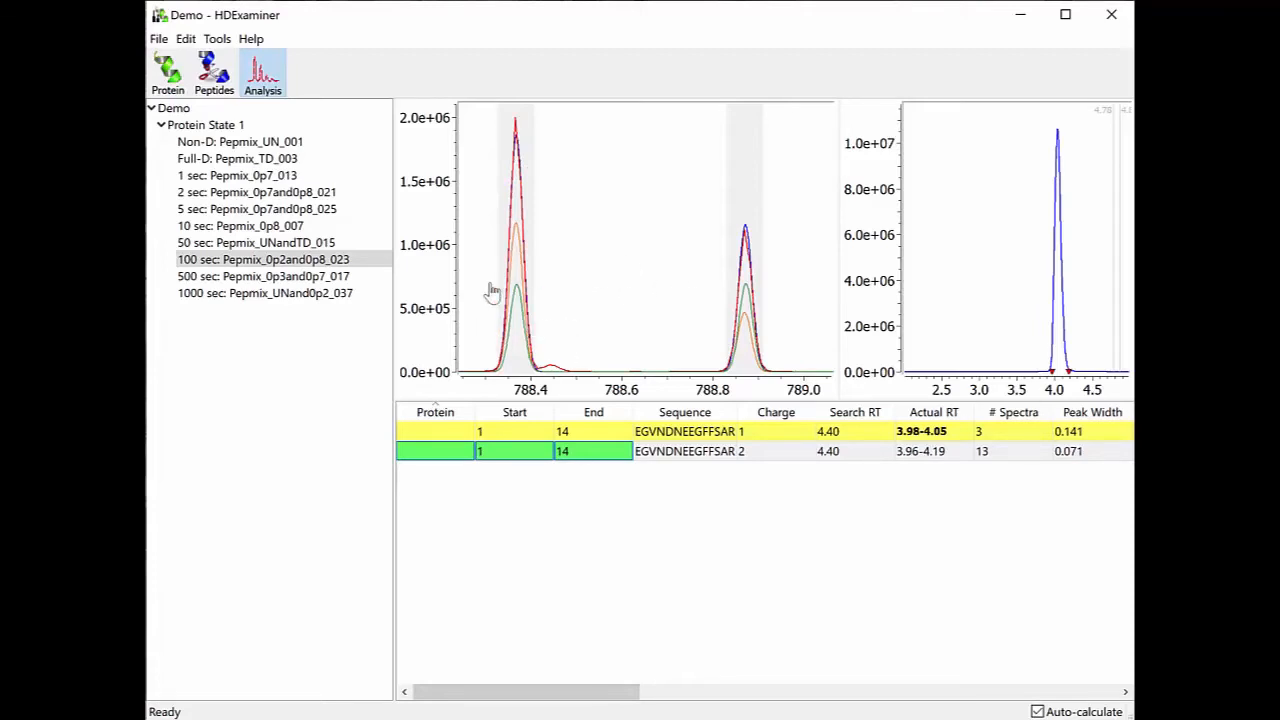
double_click(570, 288)
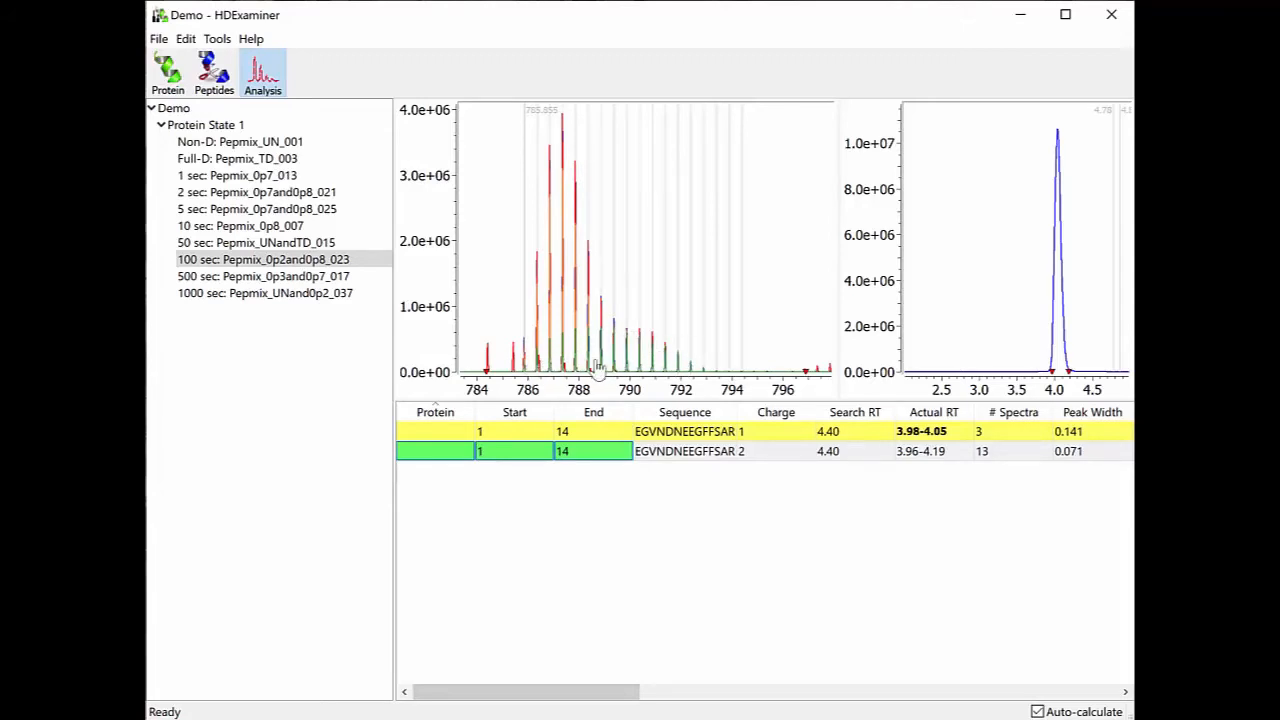
left_click_drag(577, 285, 594, 273)
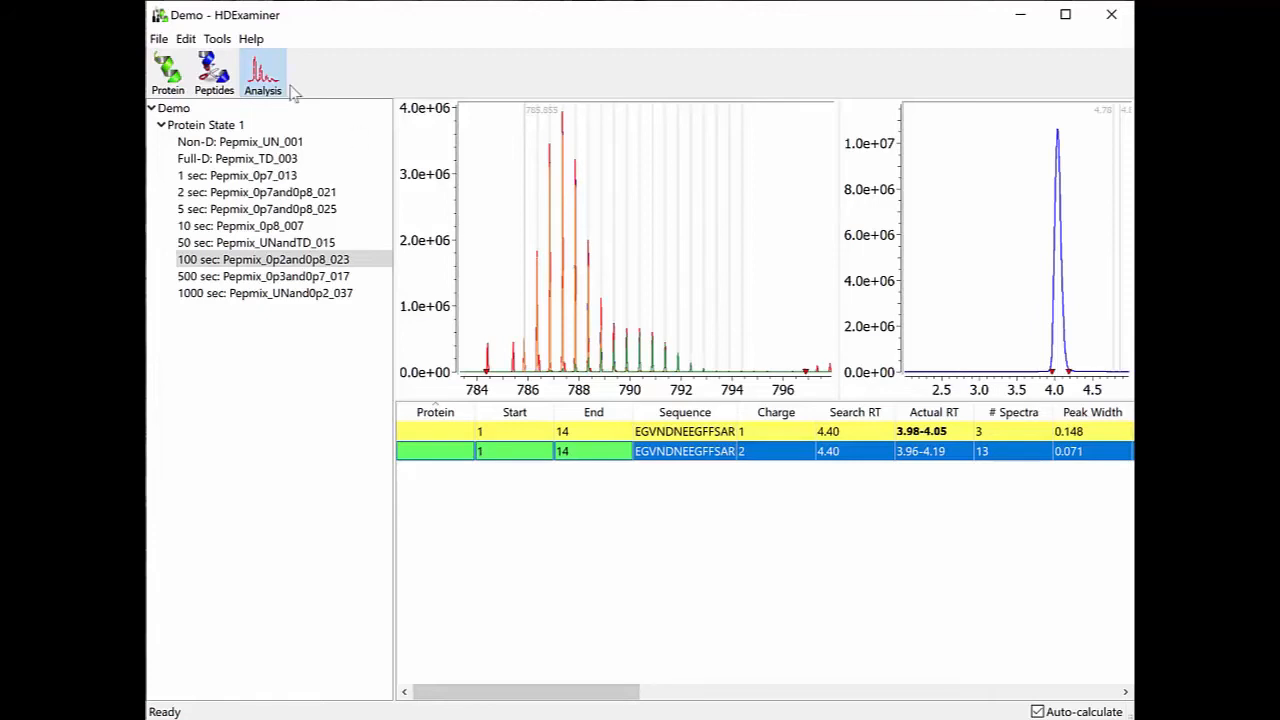
Step: Open the program options and review the calculation settings for bimodal distributions
left_click(219, 42)
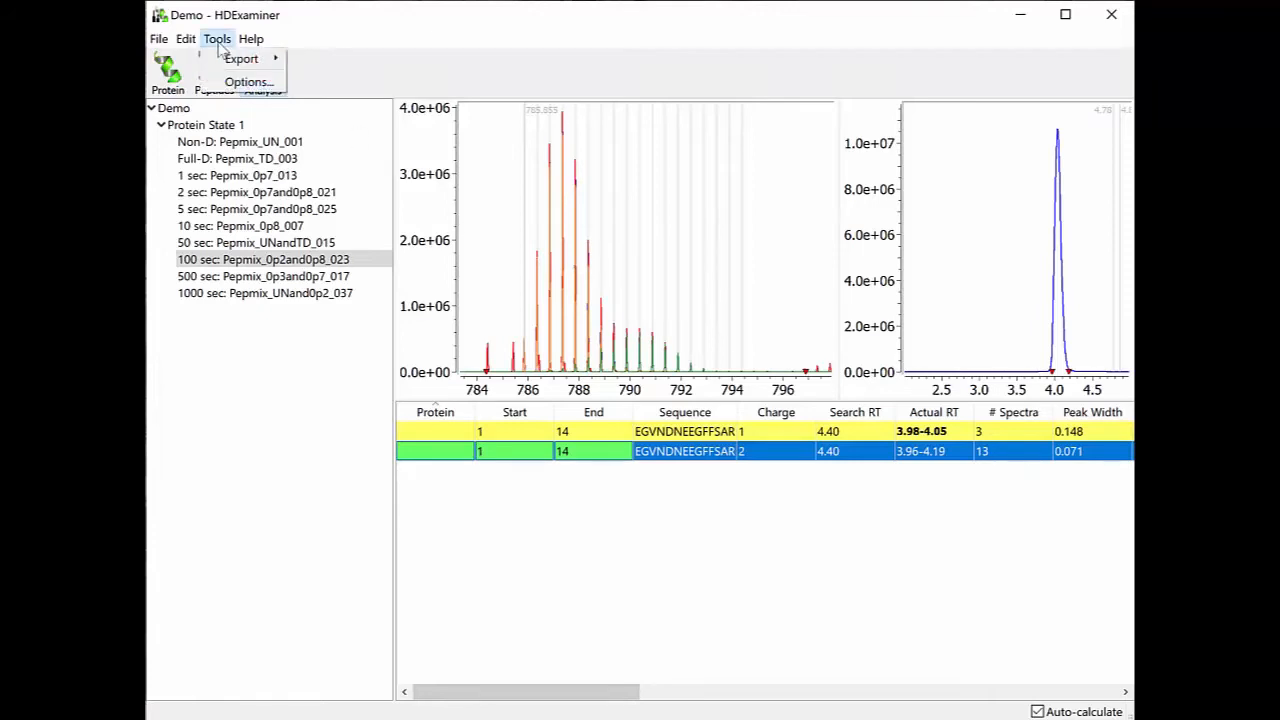
left_click(232, 85)
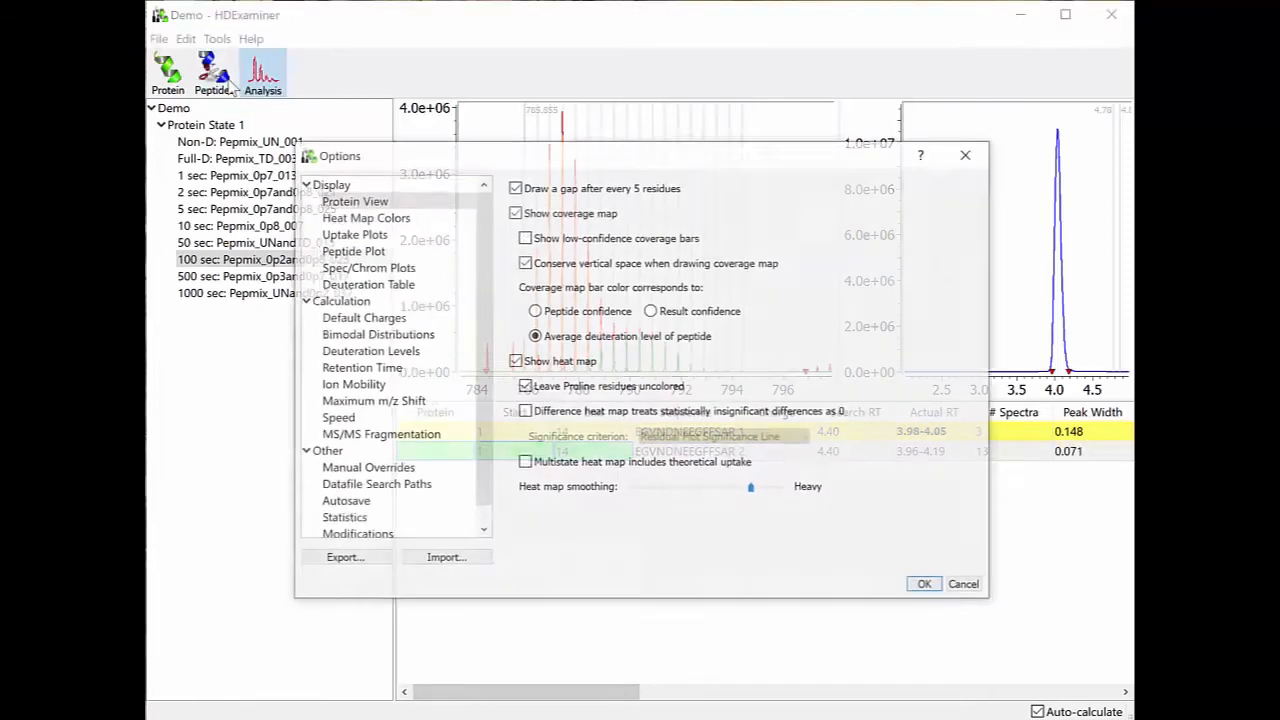
left_click(334, 340)
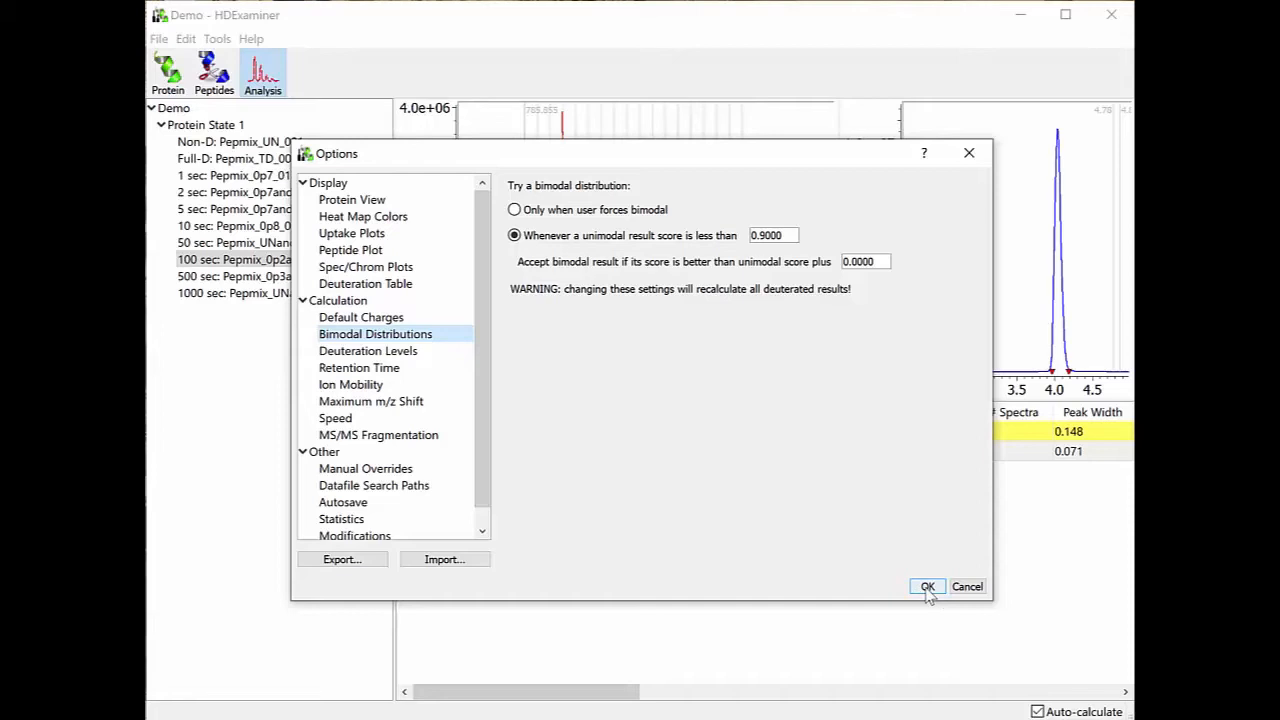
Step: Hide the Exp. Centroid 2, Bimodal Dist. L/R Ratio, Right Percent and Left Percent columns in the deuteration table options
left_click(383, 287)
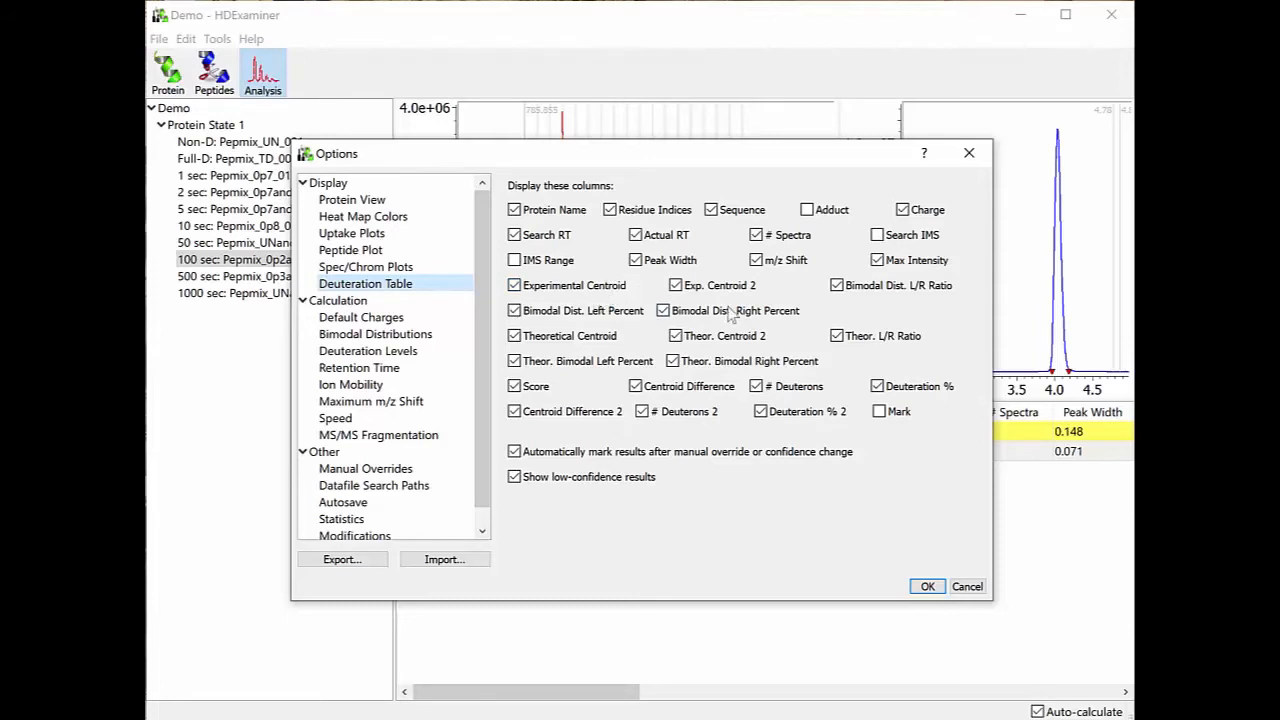
left_click(705, 289)
left_click(856, 290)
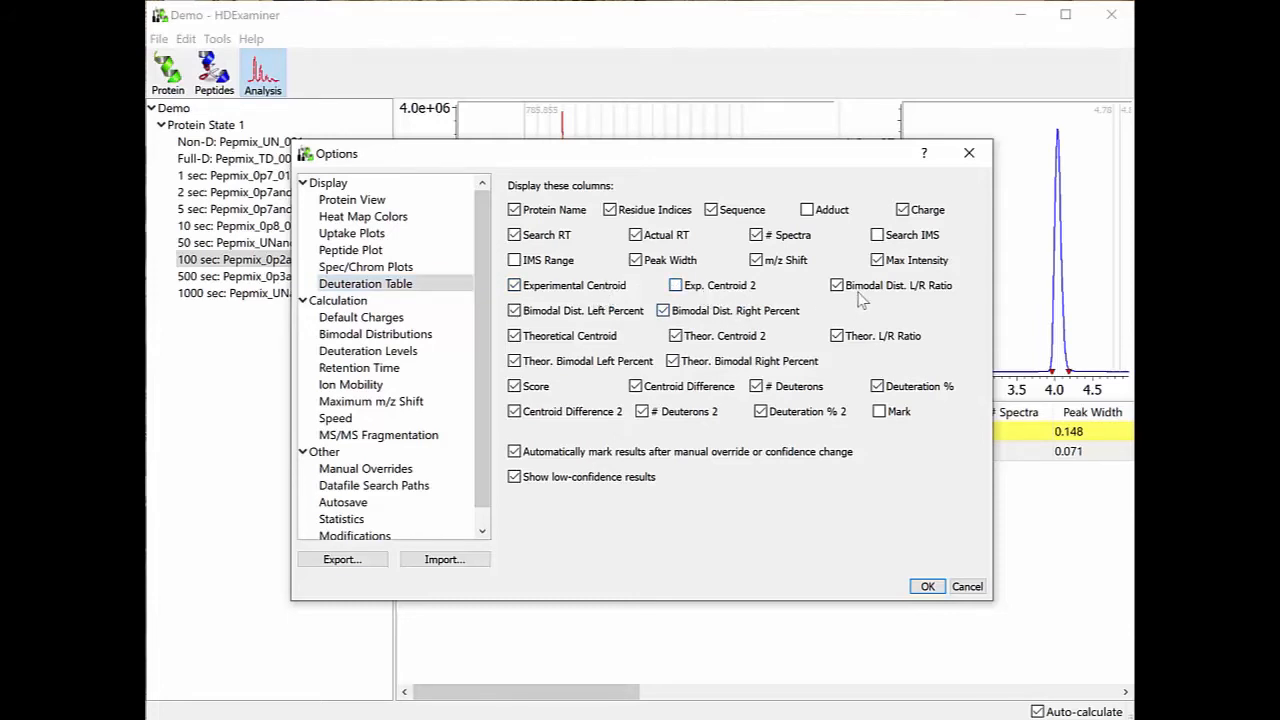
left_click(767, 314)
left_click(628, 313)
Step: Re-enable the bimodal Left Percent, Right Percent, Exp. Centroid 2 and L/R Ratio columns and apply the options
left_click(630, 316)
left_click(700, 316)
left_click(705, 290)
left_click(837, 287)
left_click(926, 587)
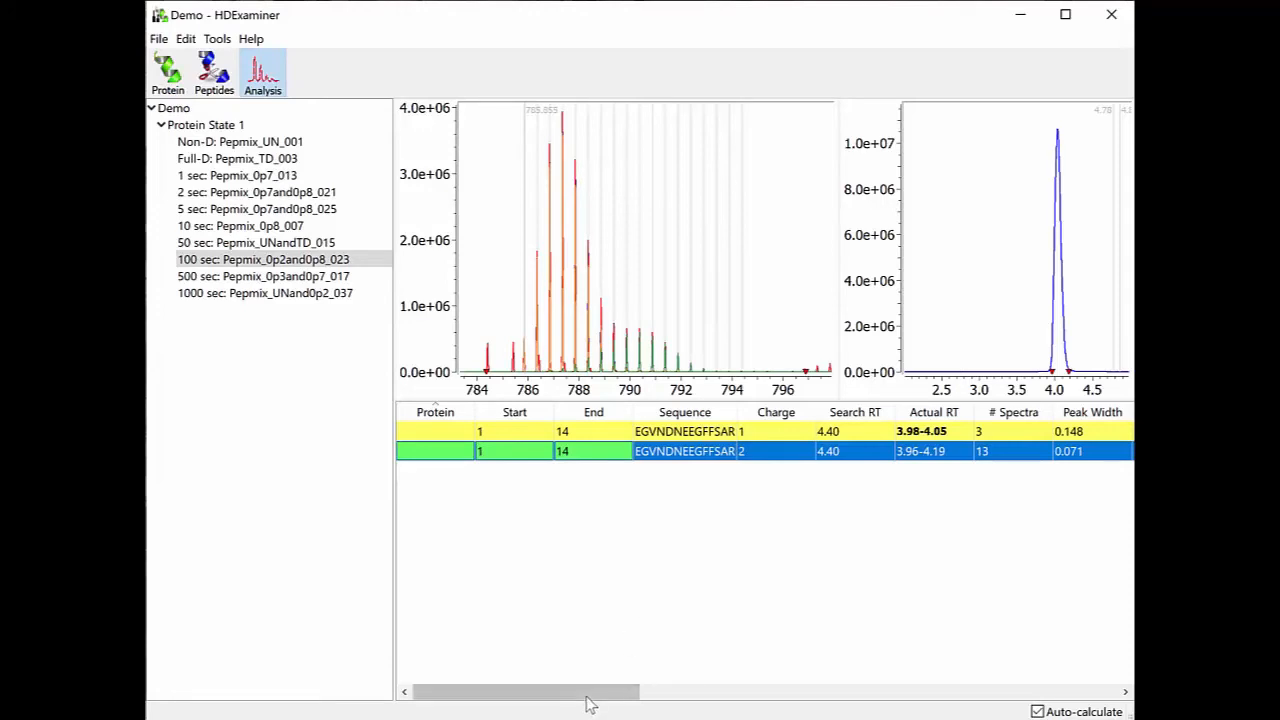
Step: Examine the experimental and theoretical centroids, L/R ratios, left and right percentages and score in the 100 sec results table
left_click_drag(580, 703, 771, 709)
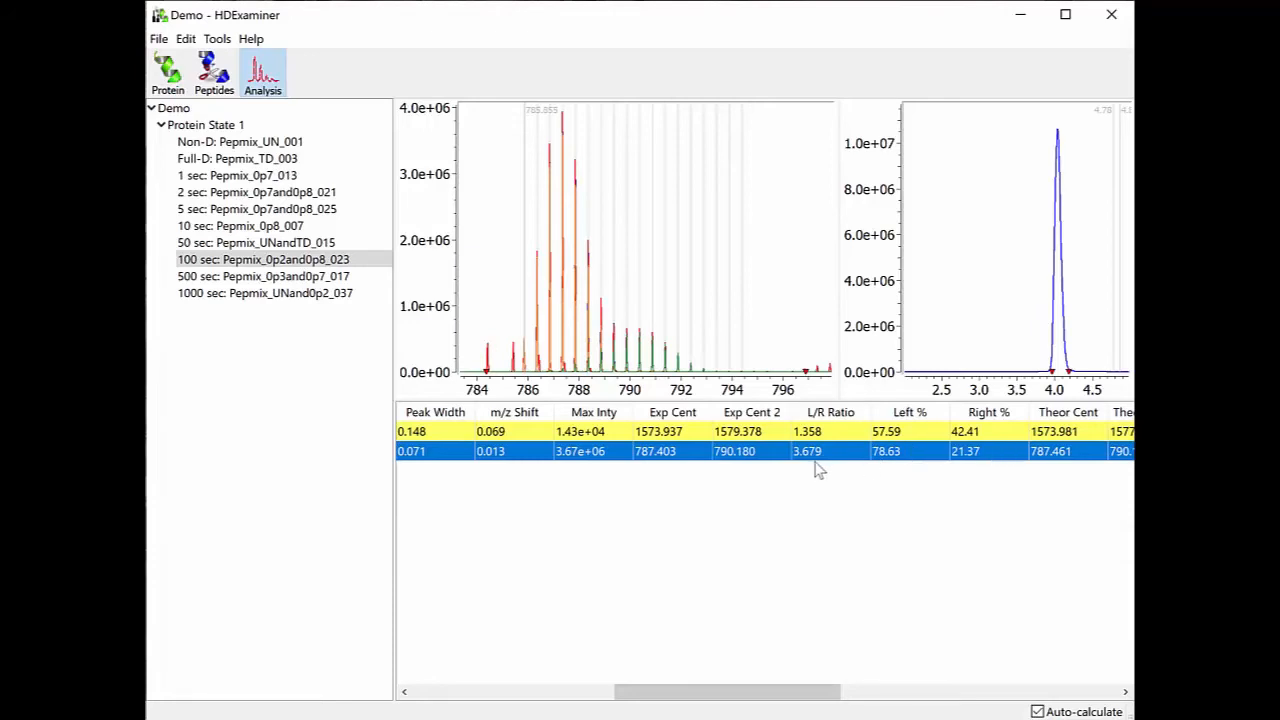
left_click_drag(688, 693, 820, 708)
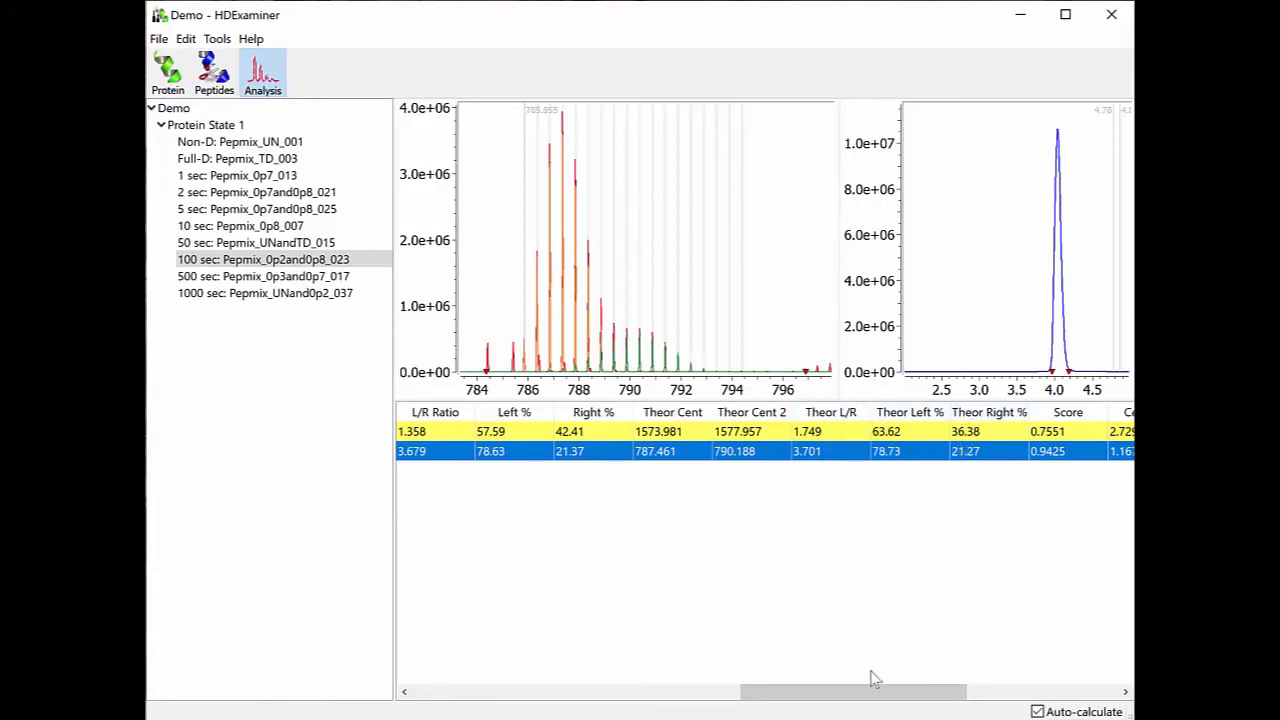
left_click_drag(849, 696, 1012, 688)
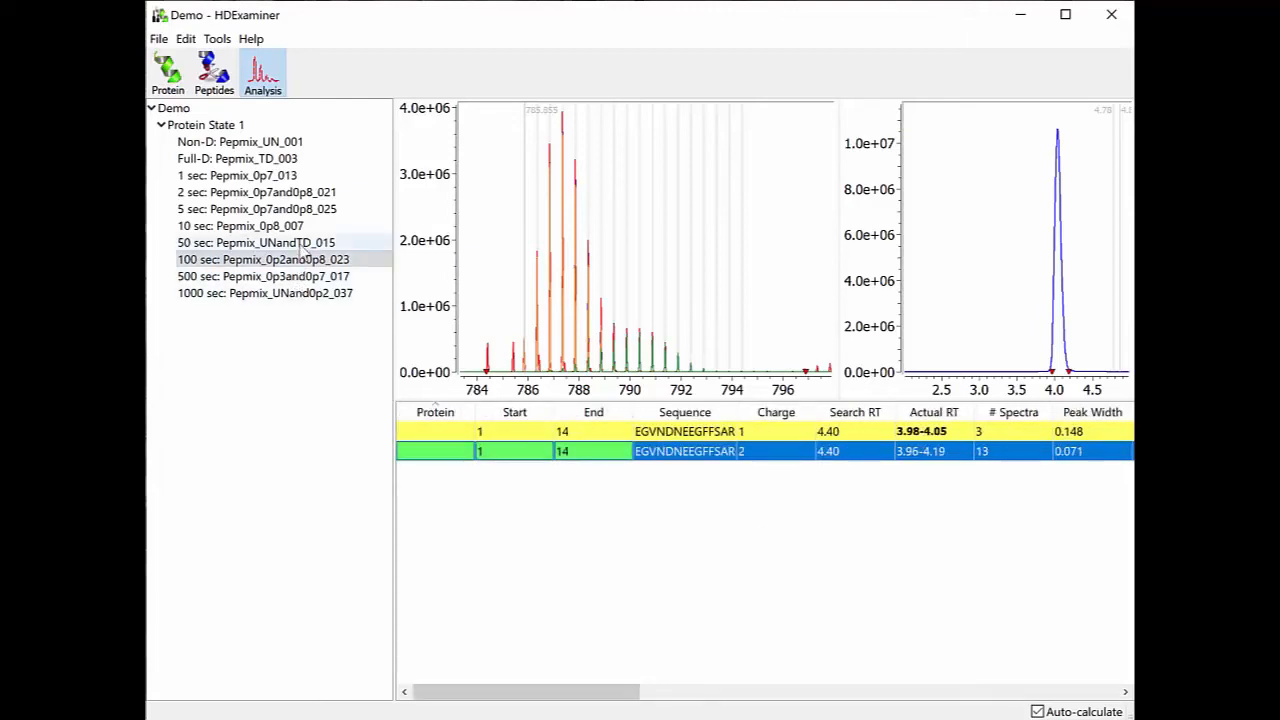
Step: Display the 500 sec Pepmix_0p3and0p7_017 results and inspect the overlapping isotope peaks between m/z 787 and 791
left_click(300, 276)
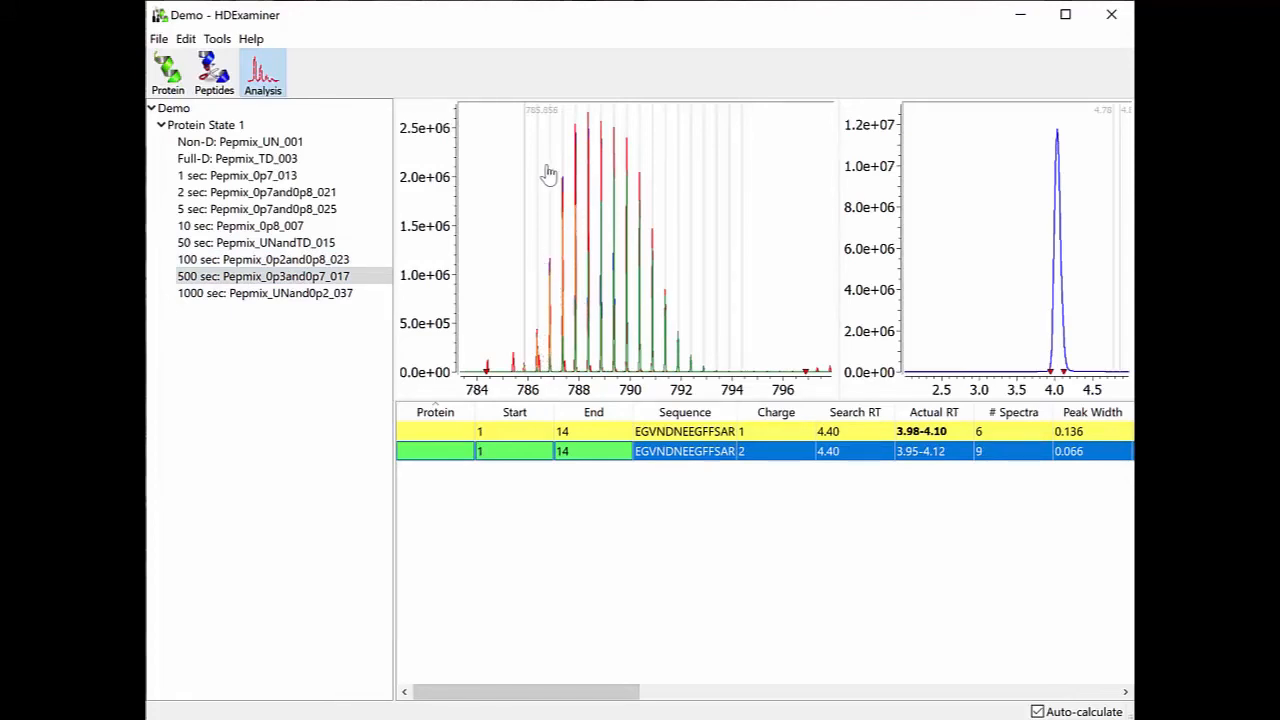
left_click_drag(548, 174, 661, 172)
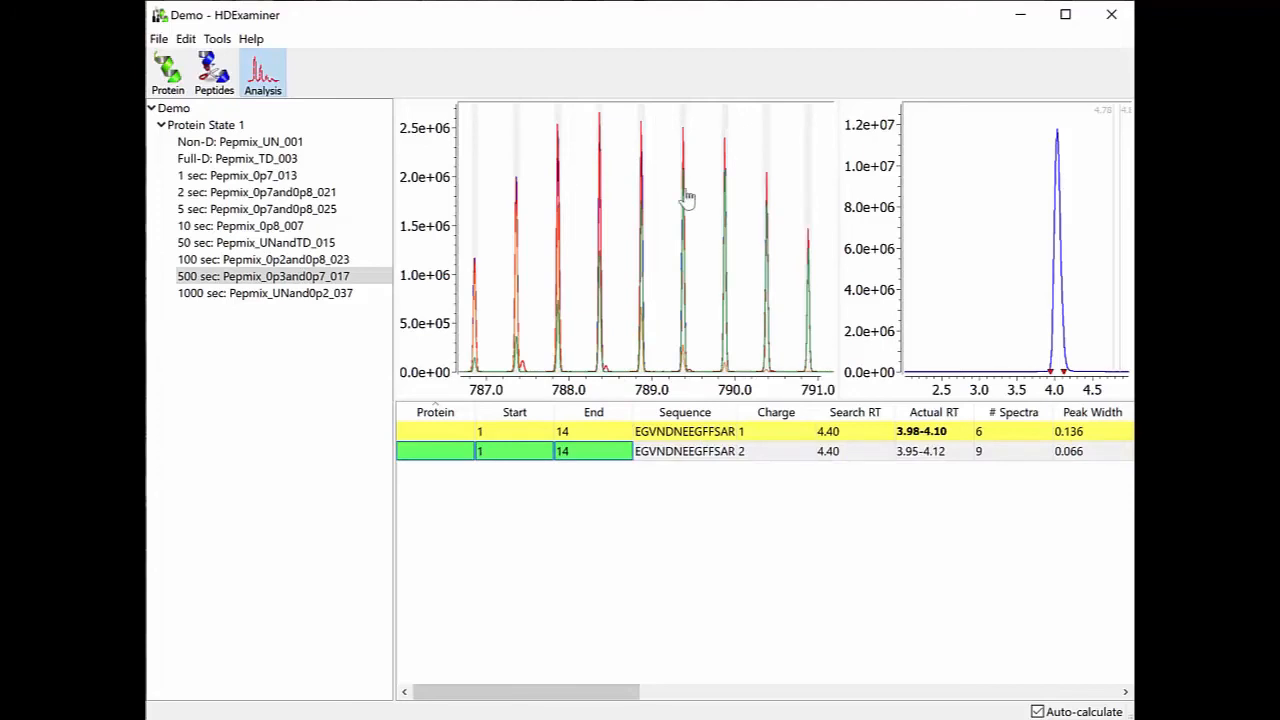
double_click(616, 172)
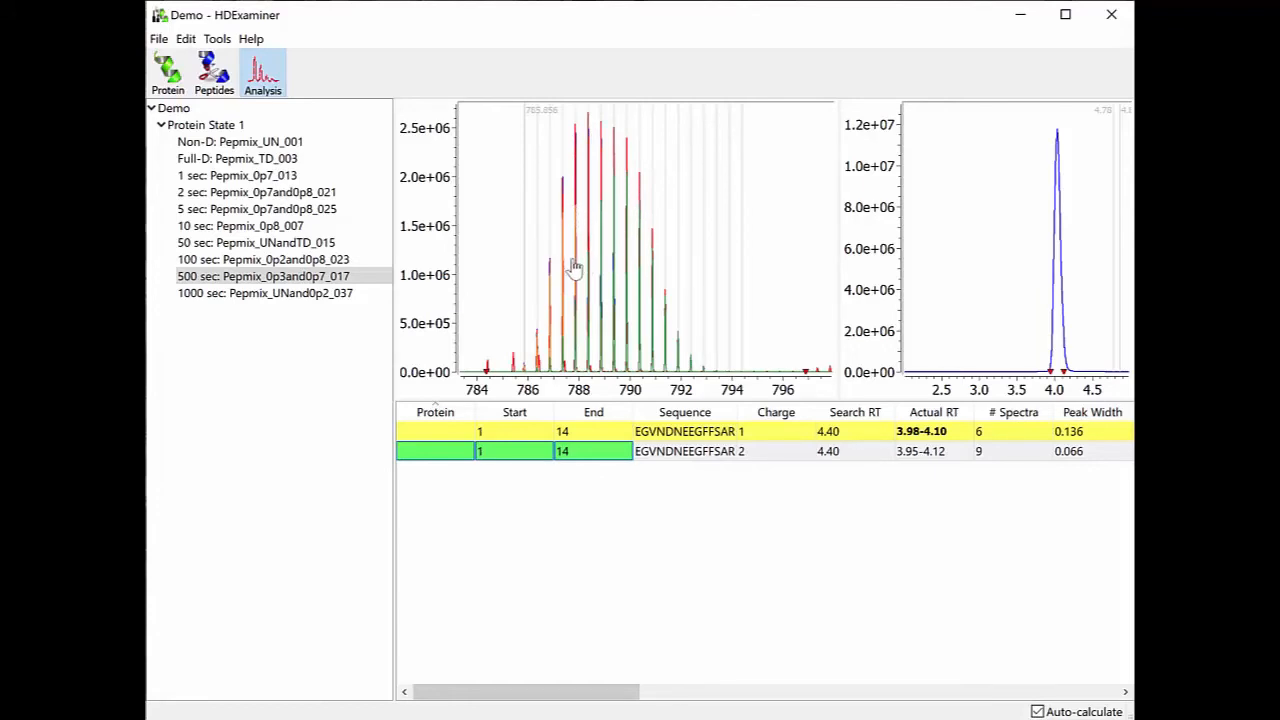
left_click_drag(553, 197, 606, 209)
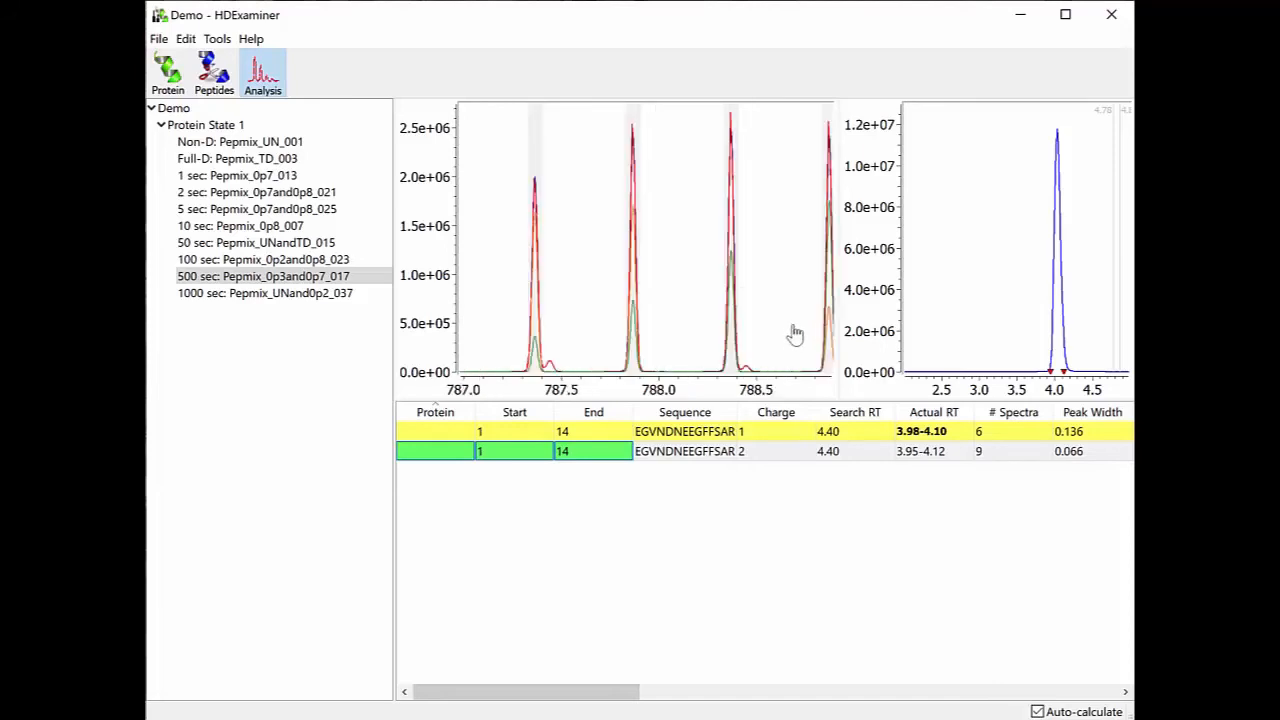
double_click(667, 277)
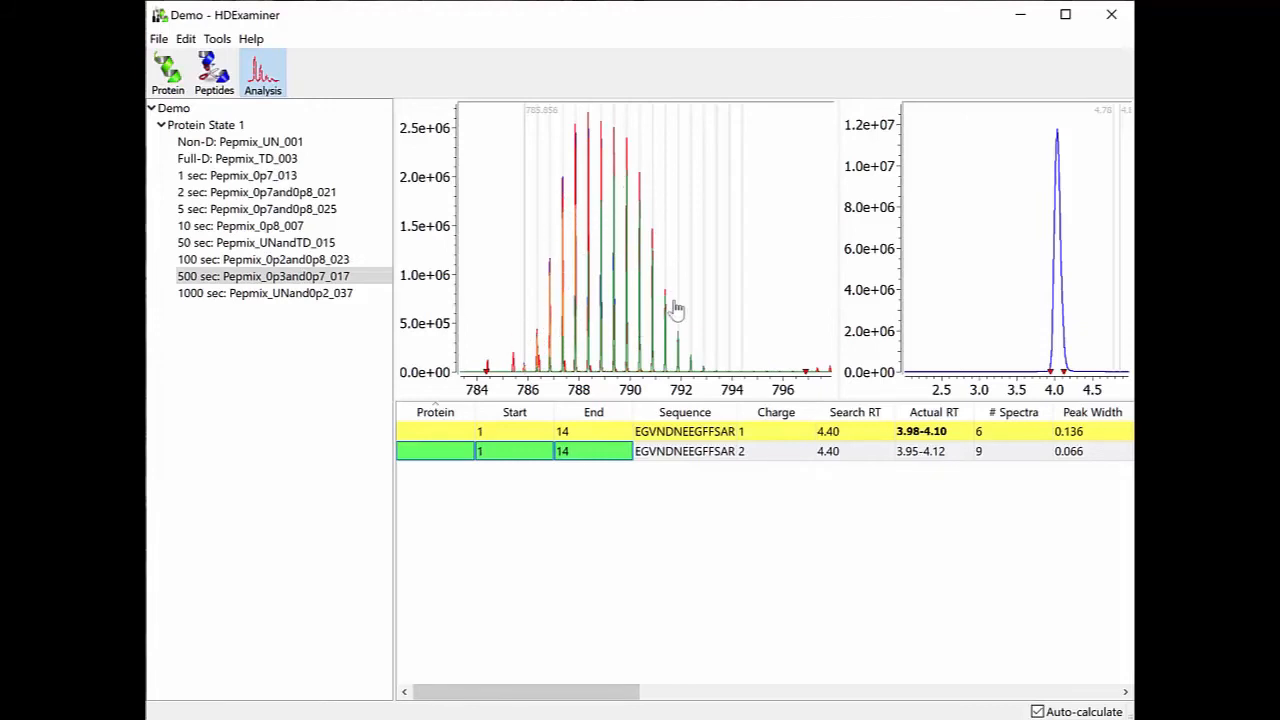
Step: Check the 500 sec charge 2 result's centroid, L/R ratio and percentage columns, and bring up its available commands
left_click(666, 691)
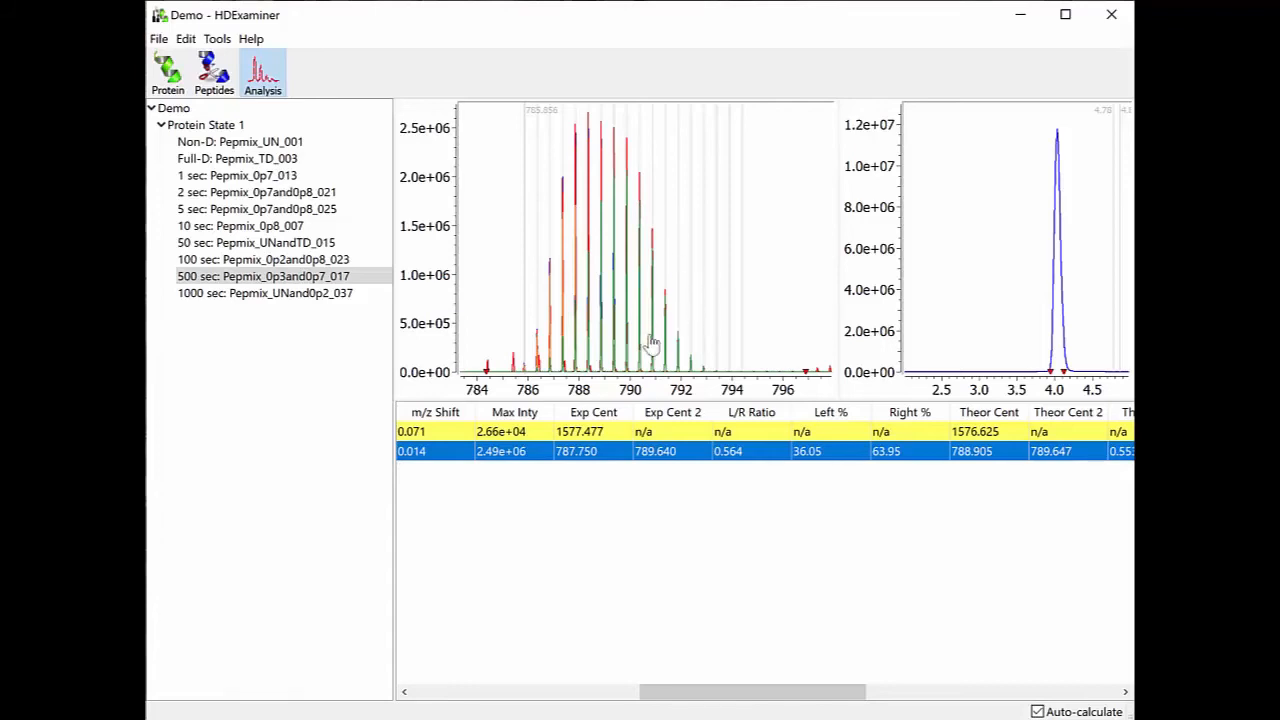
right_click(588, 458)
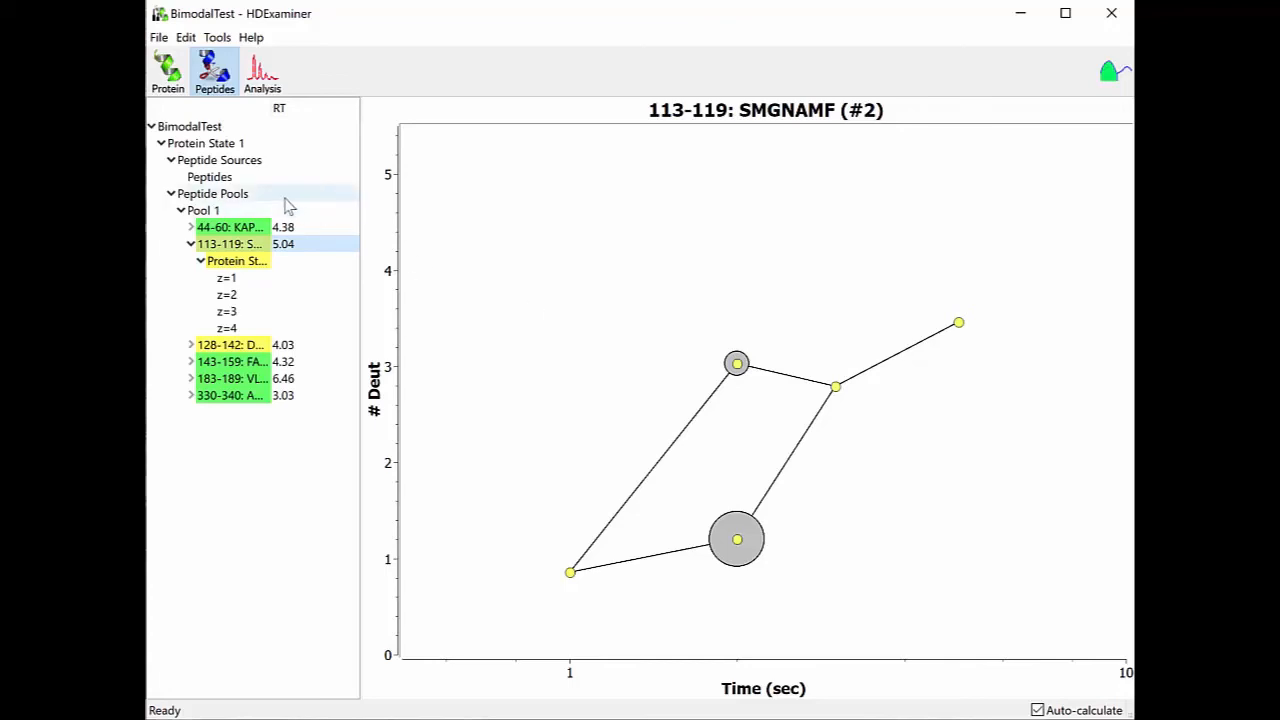
Step: Show the BimodalTest protein heat map and compare it for the left and right bimodal distributions
left_click(168, 70)
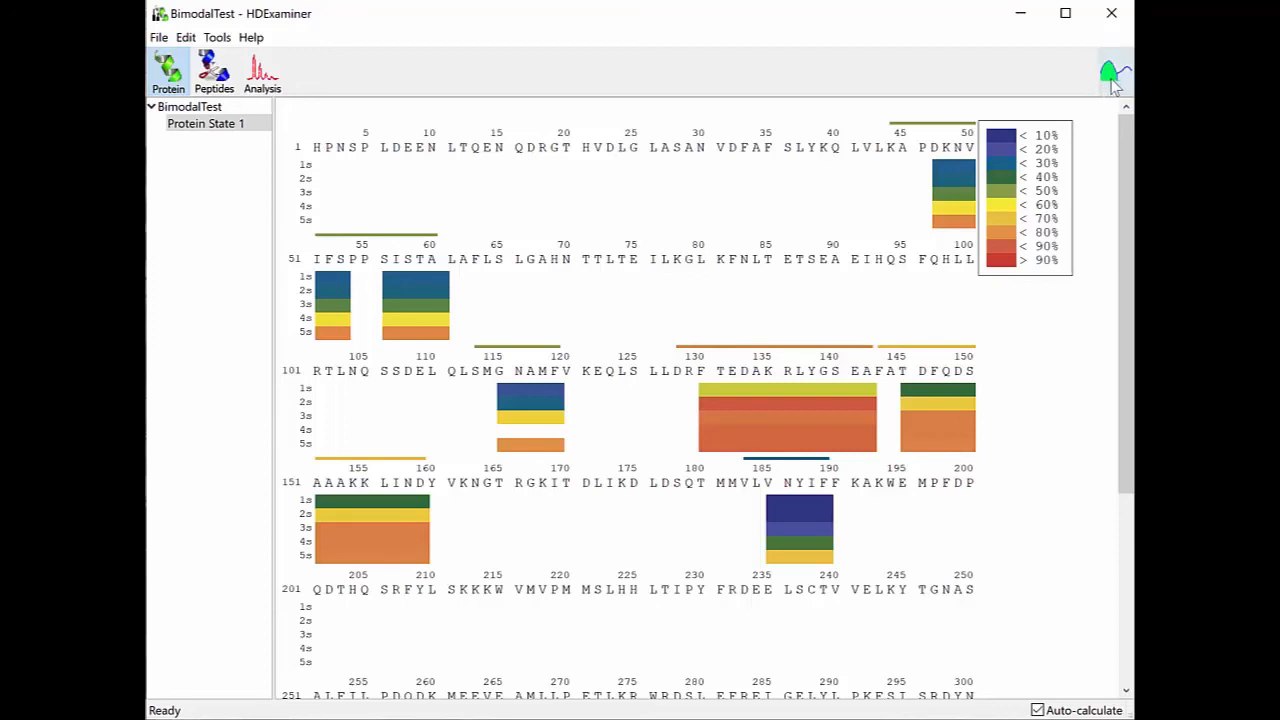
left_click(1110, 78)
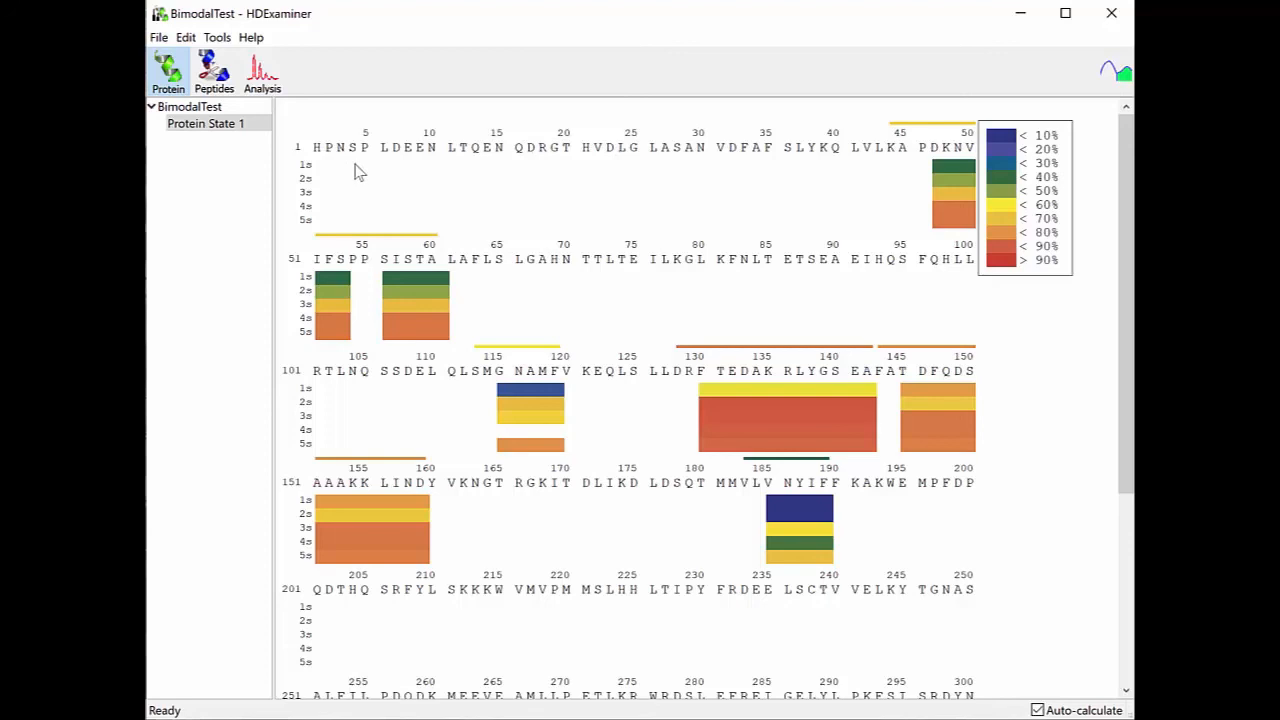
left_click(1115, 80)
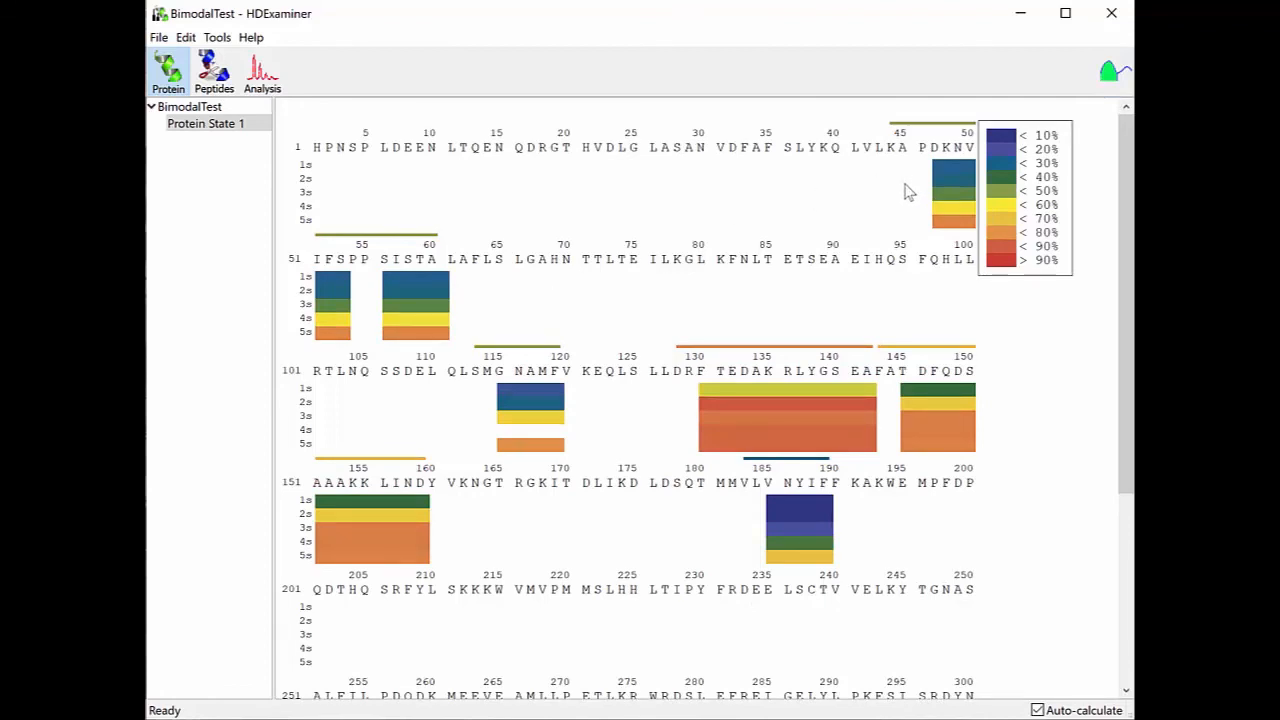
left_click(1110, 70)
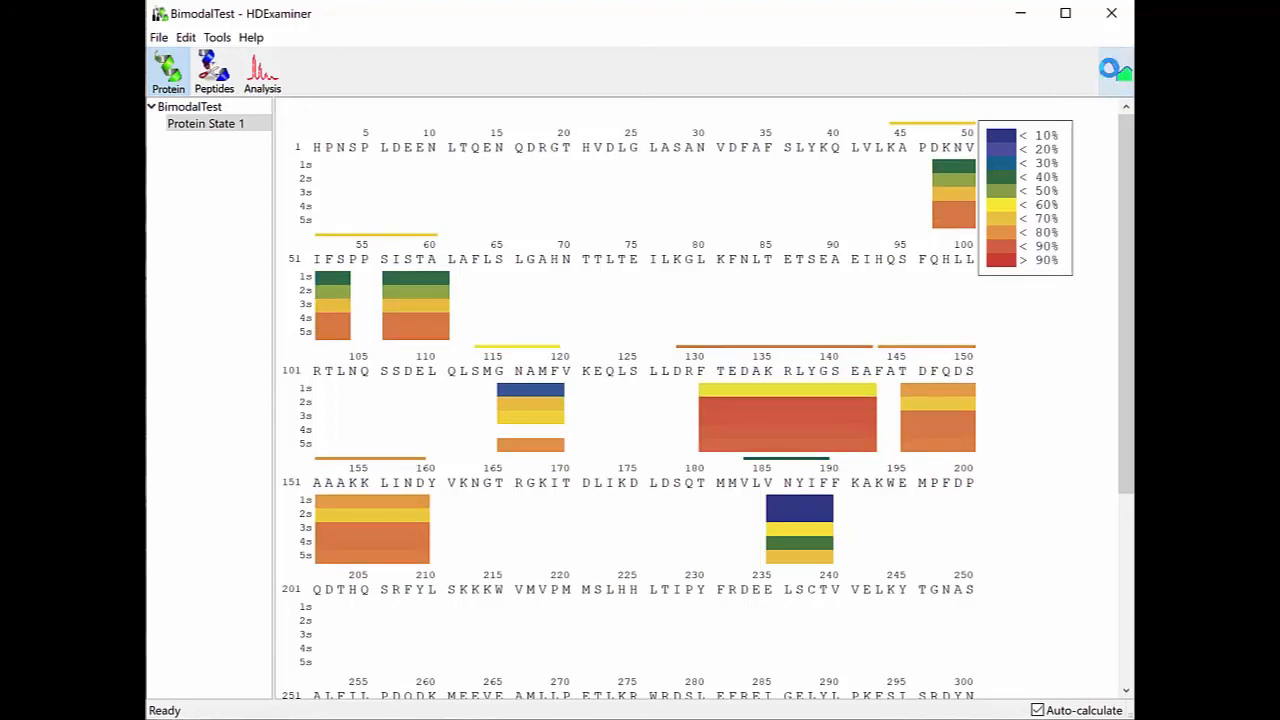
left_click(1111, 72)
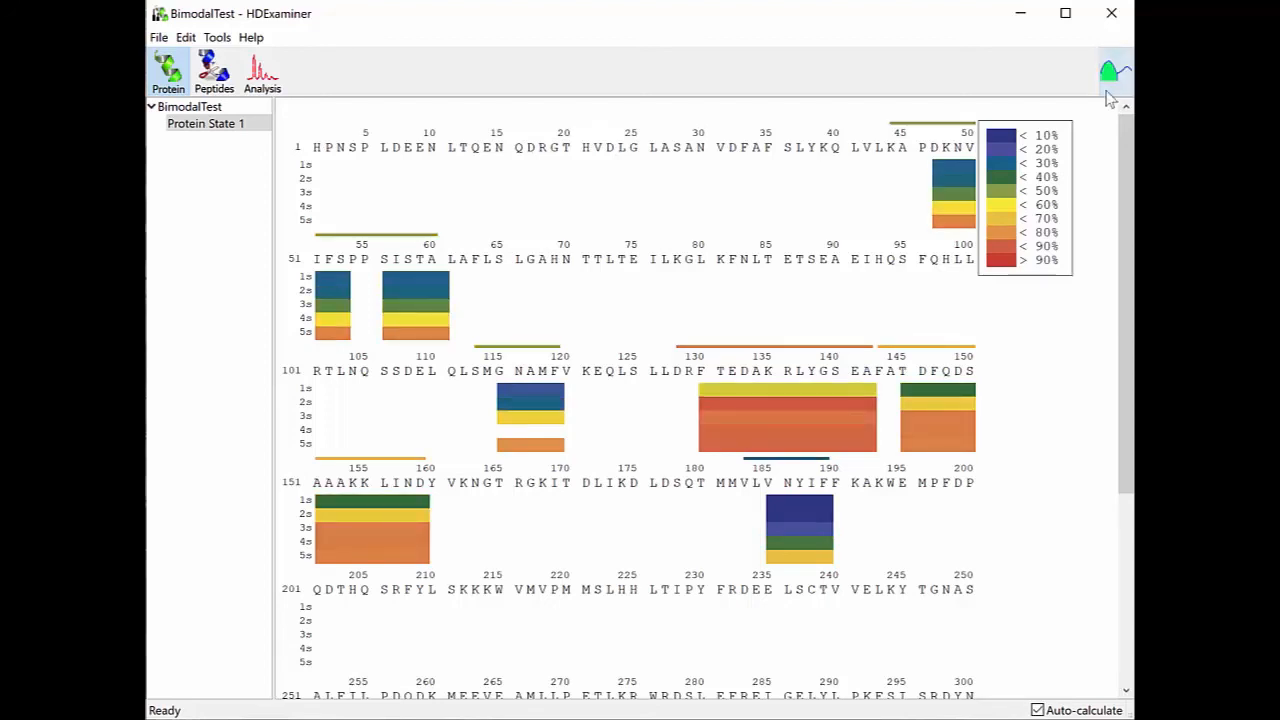
left_click(1112, 80)
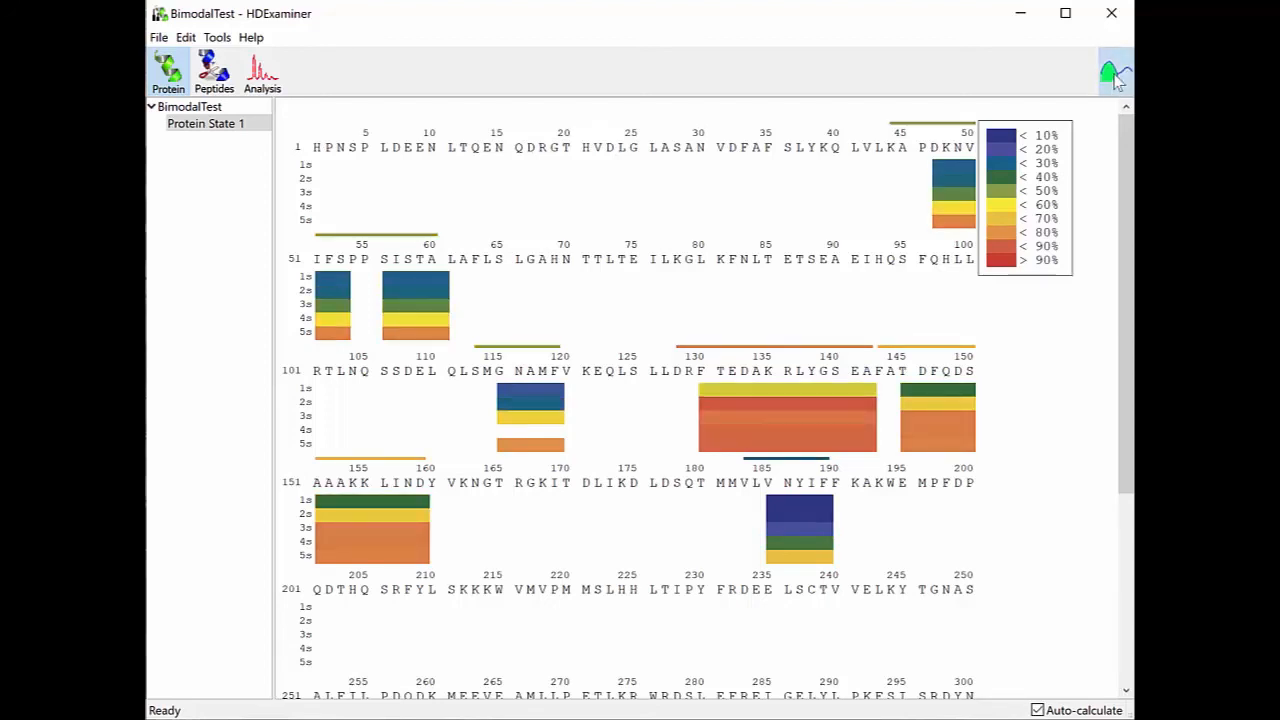